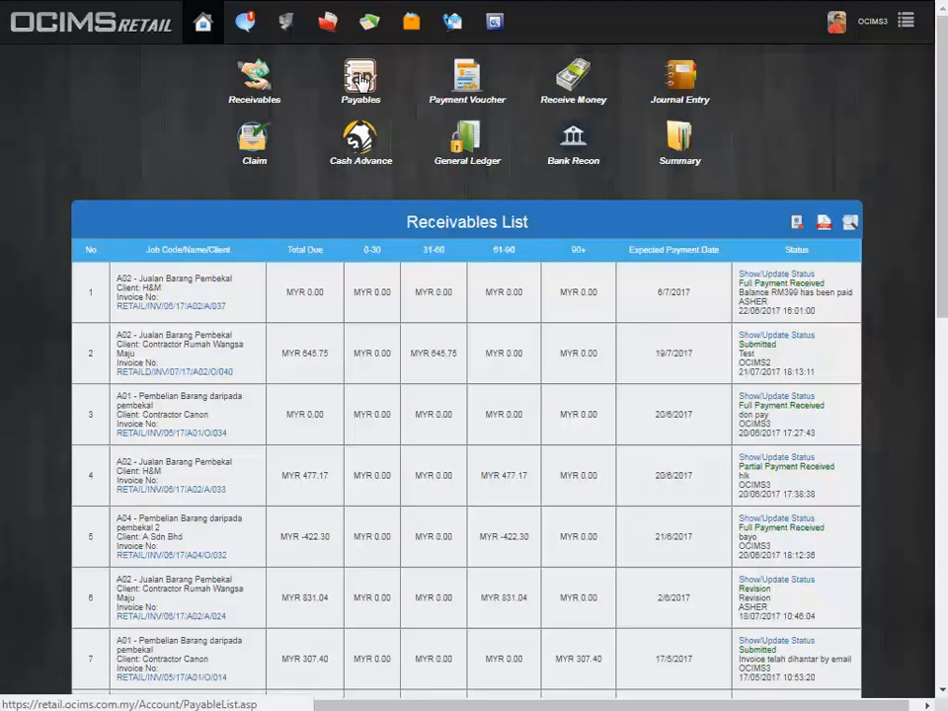
Open the payables list and search it for the job A01 - Pembelian Barang daripada pembekal.
click(362, 83)
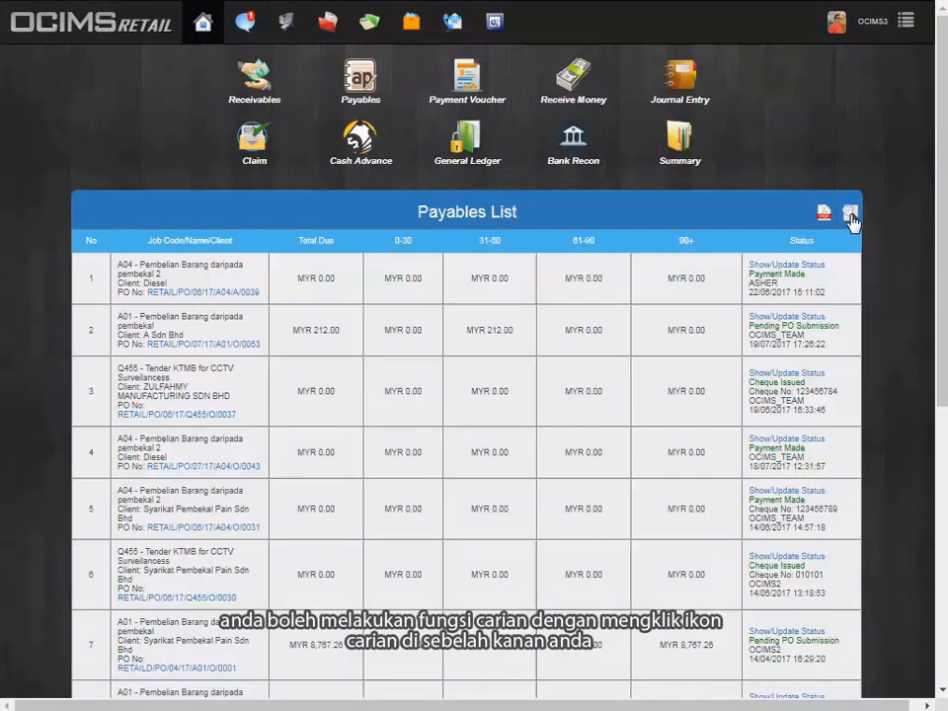
click(850, 212)
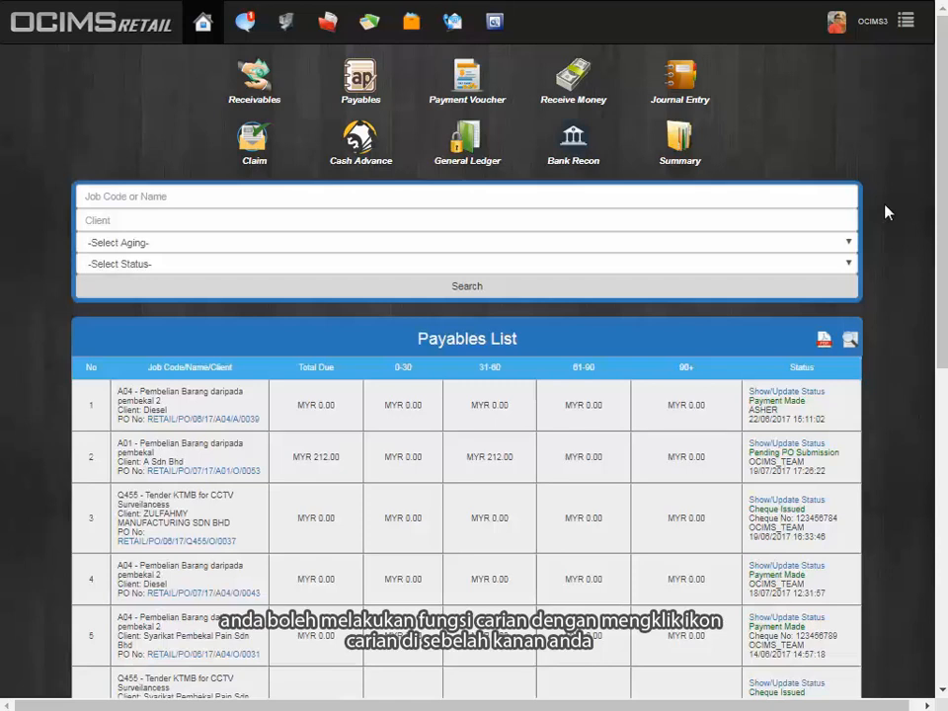
click(690, 194)
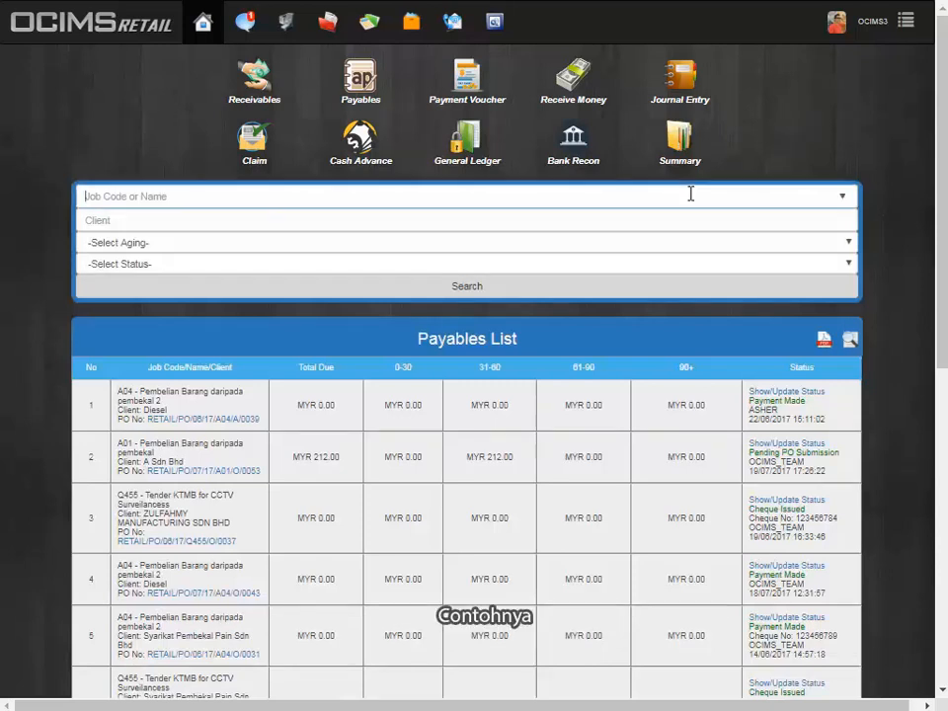
text(a01)
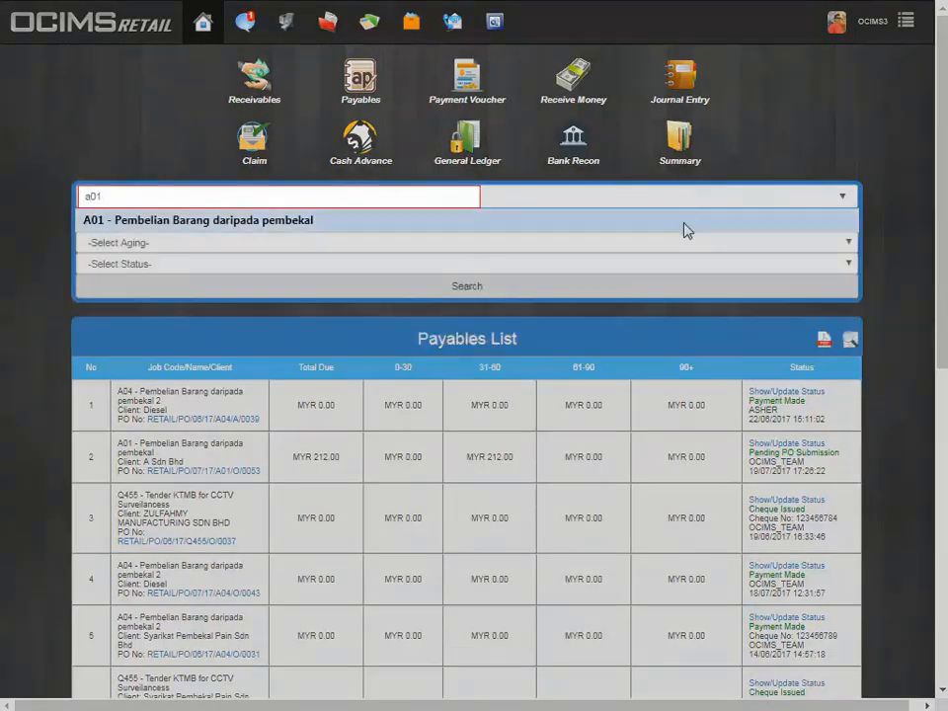
click(683, 221)
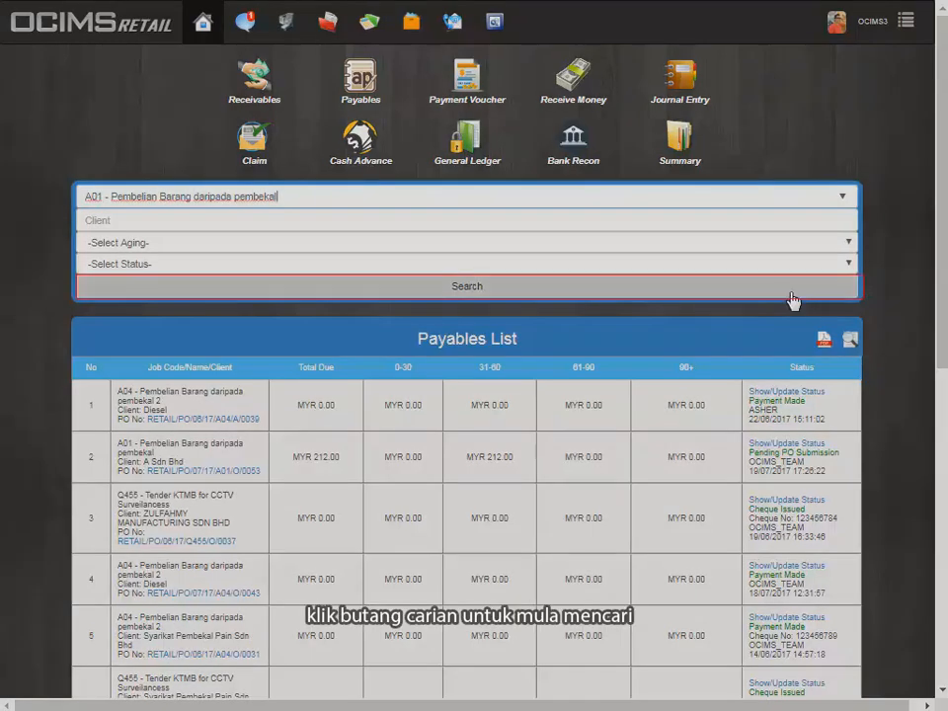
click(791, 298)
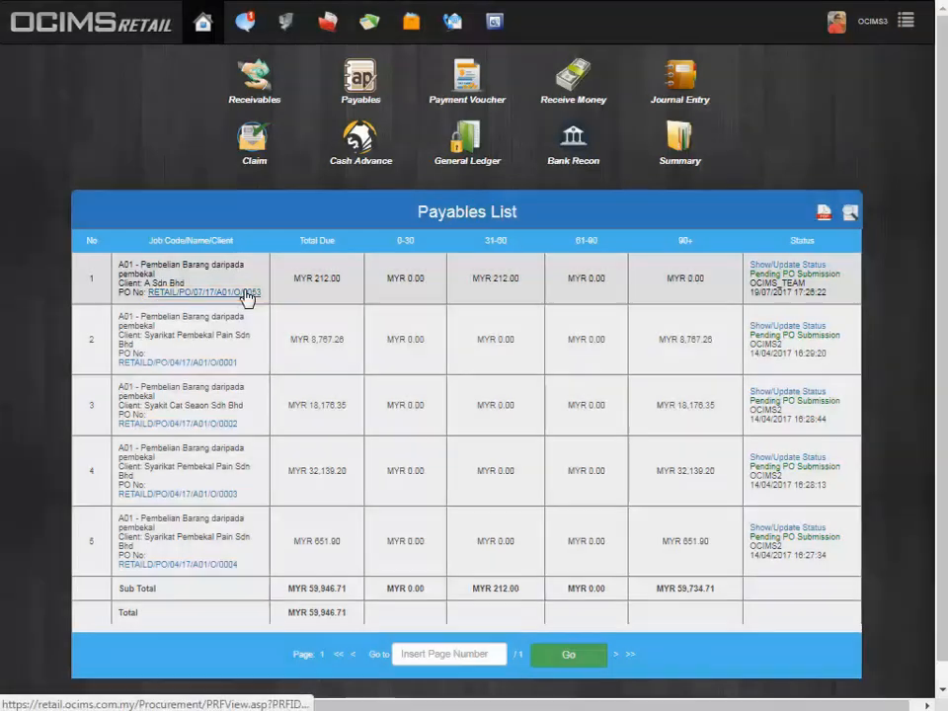
View the printable version of the A Sdn Bhd purchase order and return to the full payables list.
click(246, 294)
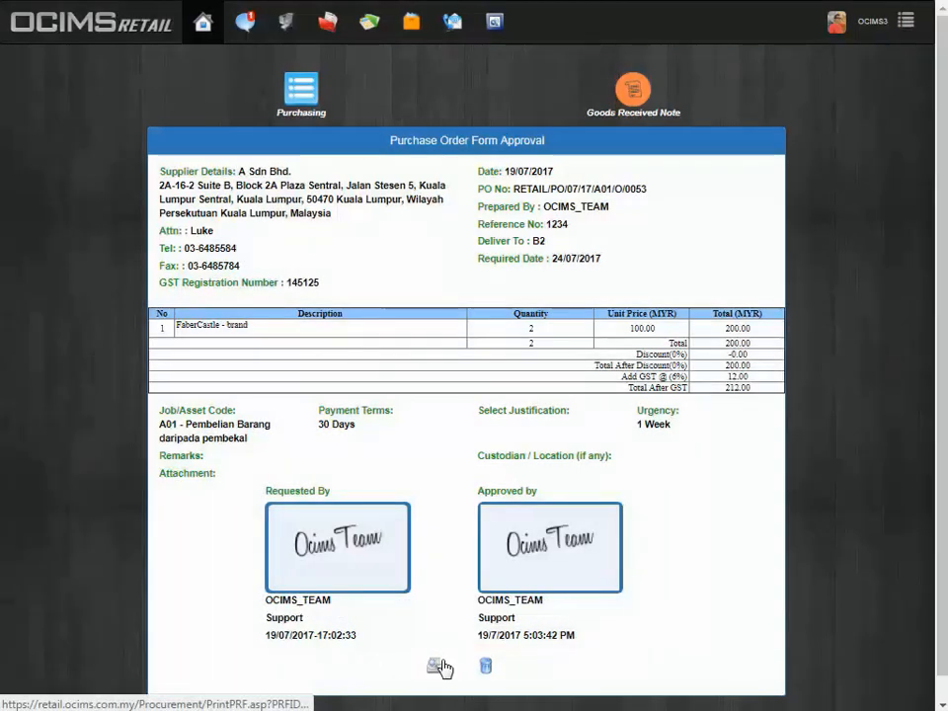
click(440, 667)
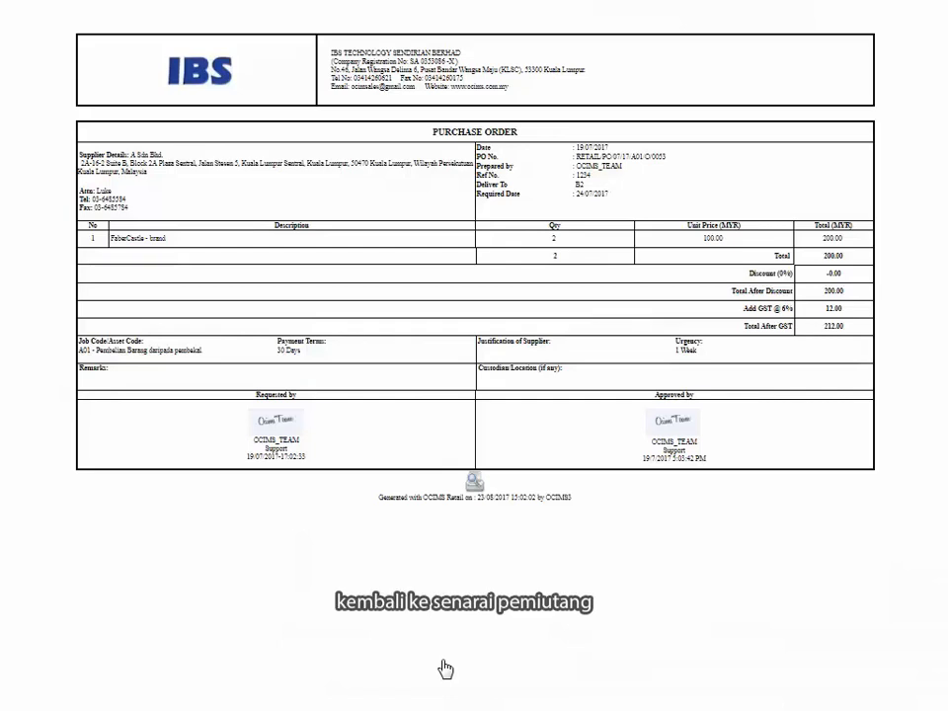
key(alt+Left)
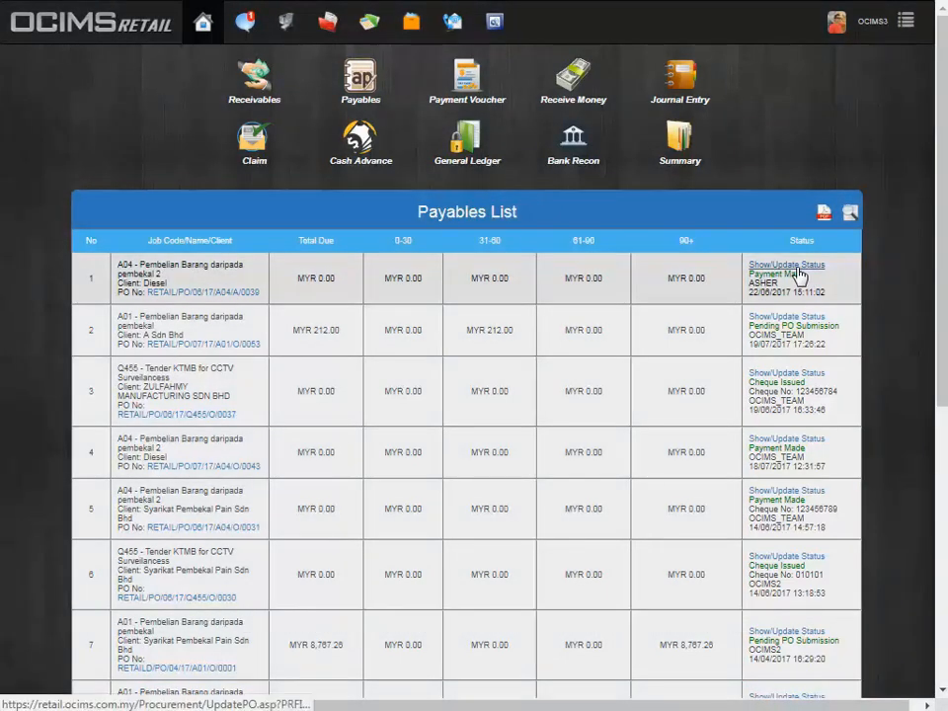
In the status update of the first payable (Diesel), choose PO status Invoice Received and select its available payment voucher.
click(797, 268)
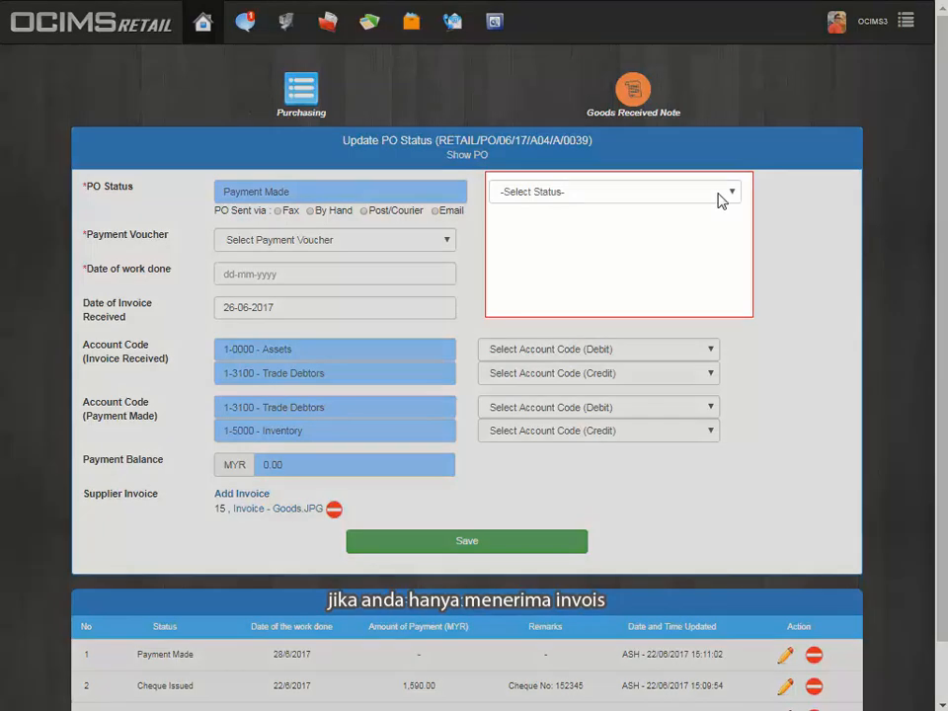
click(720, 197)
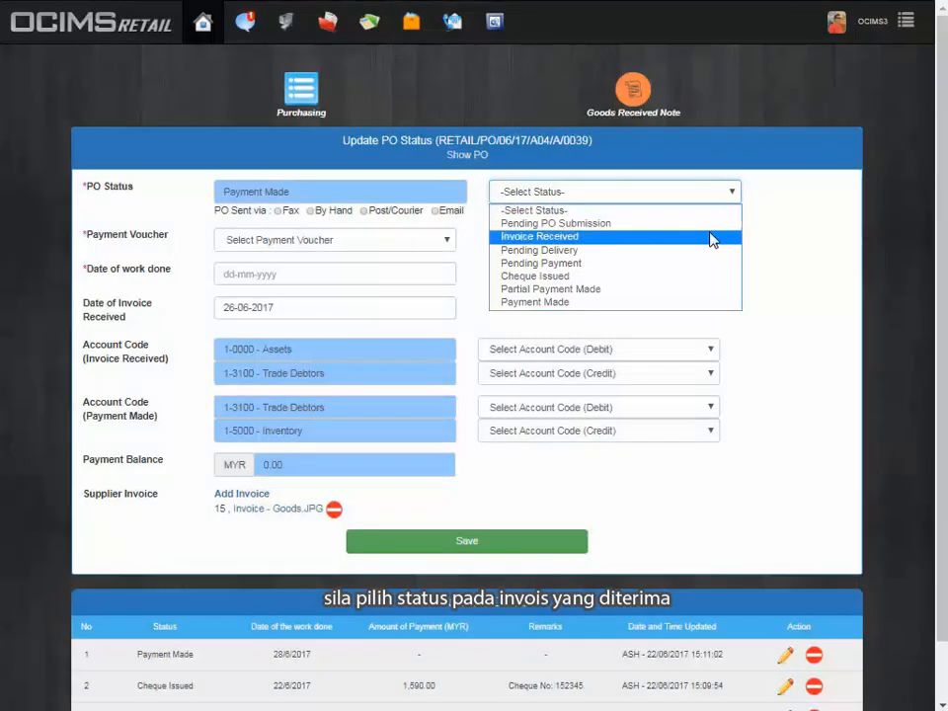
click(713, 237)
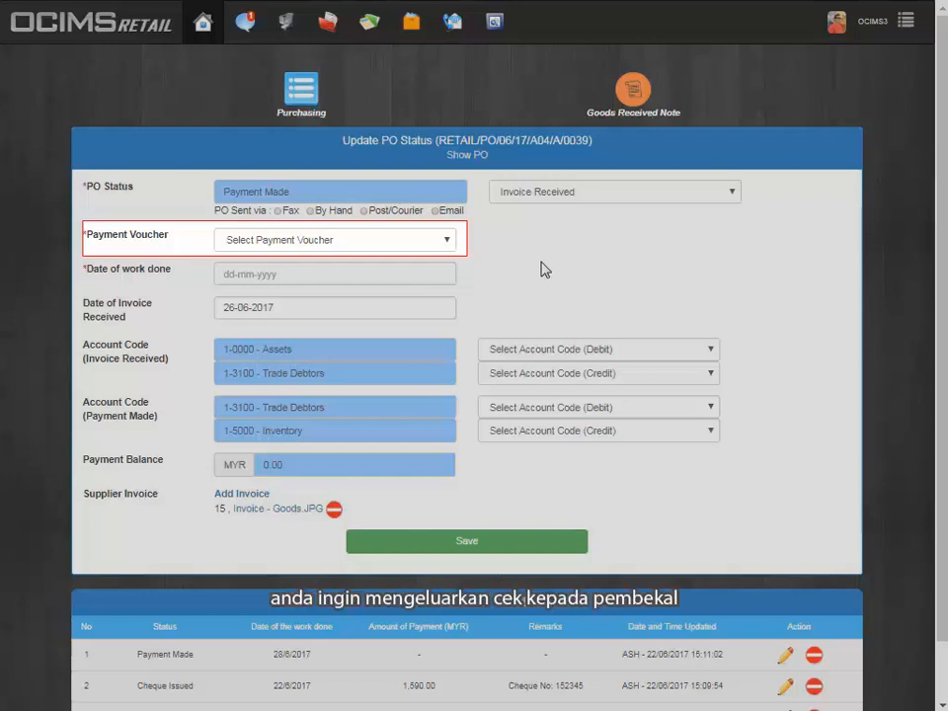
click(375, 251)
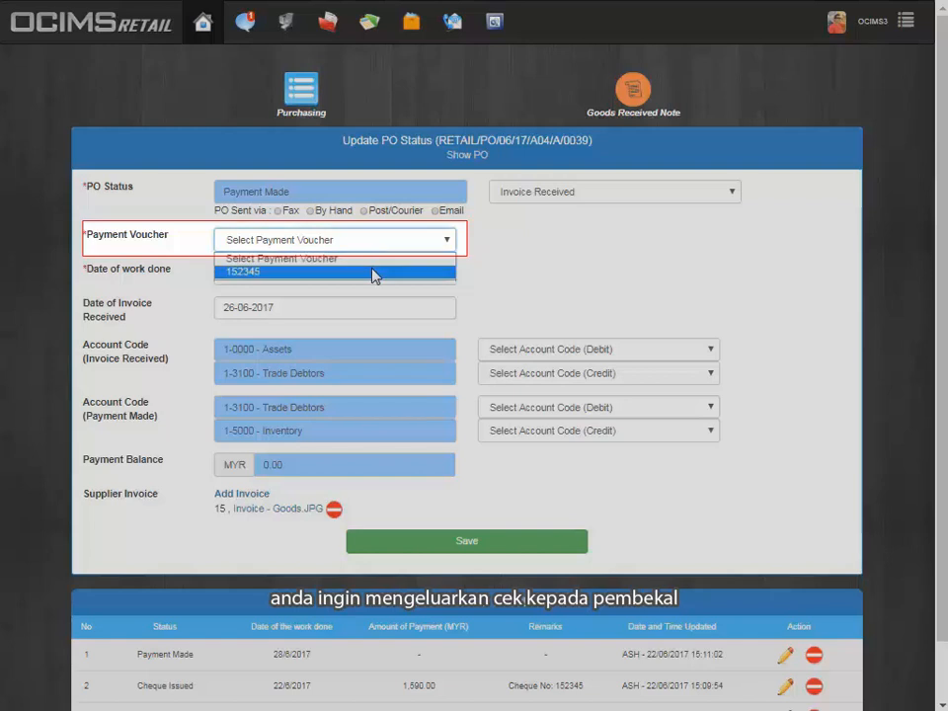
click(374, 272)
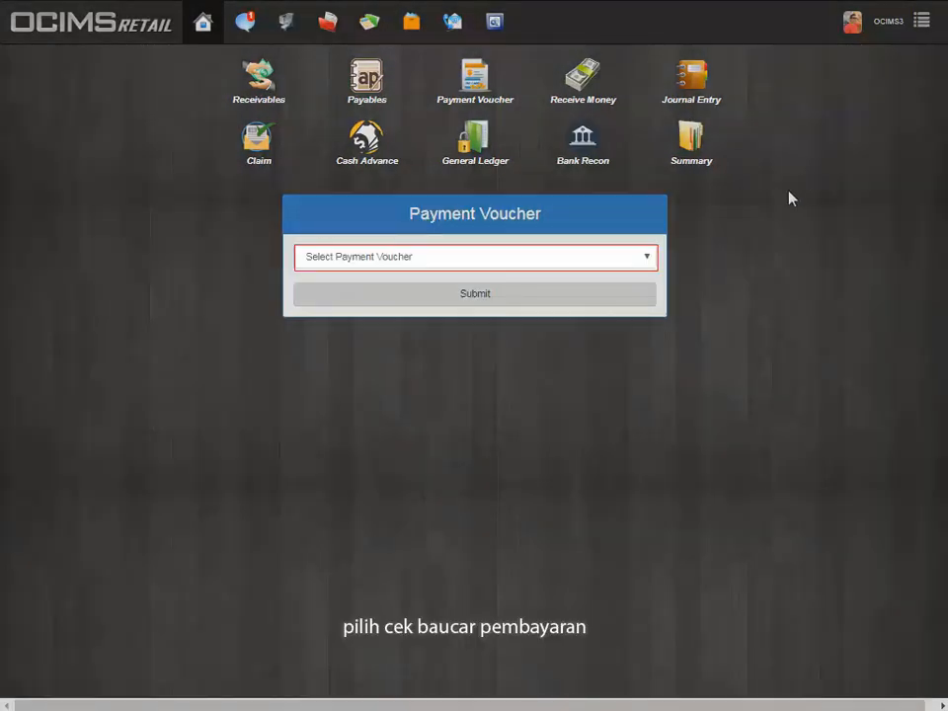
Start a new Payment Voucher Cheque with Syarikat Pembekal Pain Sdn Bhd as the payee.
click(555, 263)
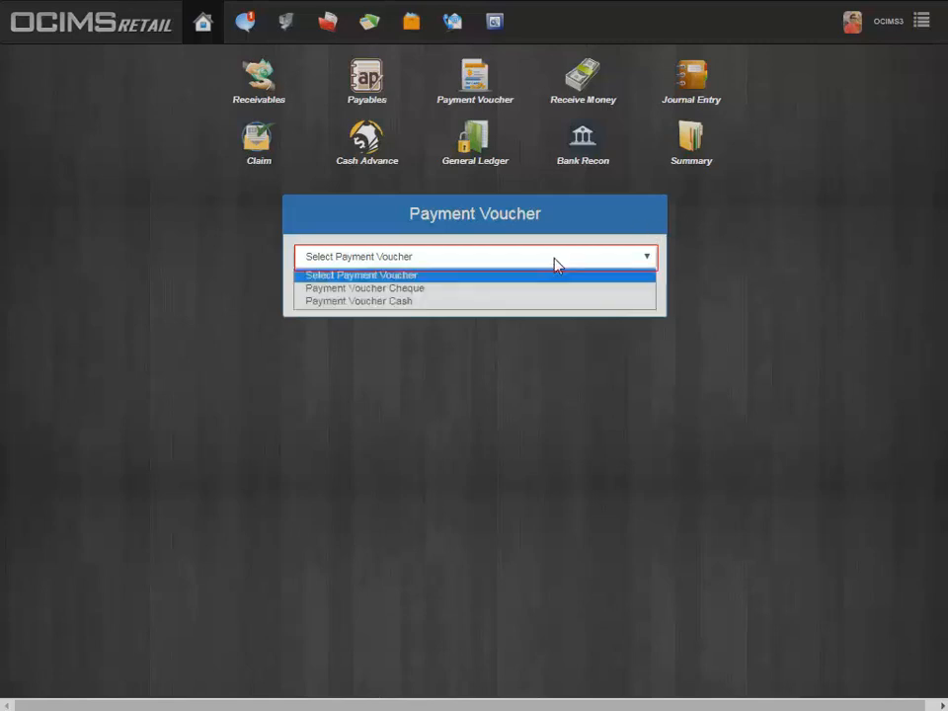
click(551, 288)
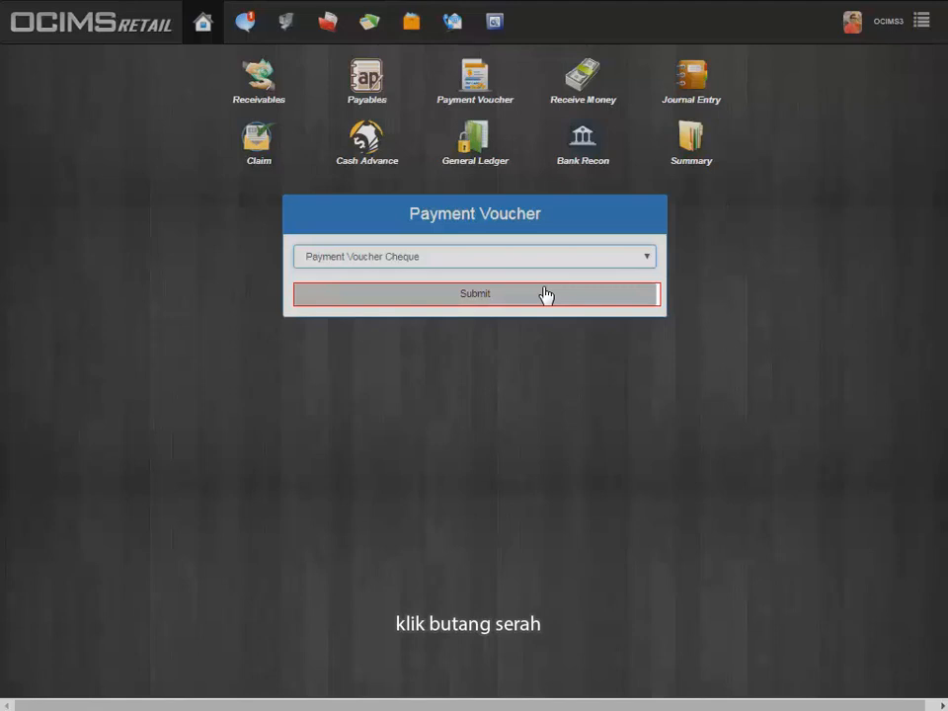
click(546, 295)
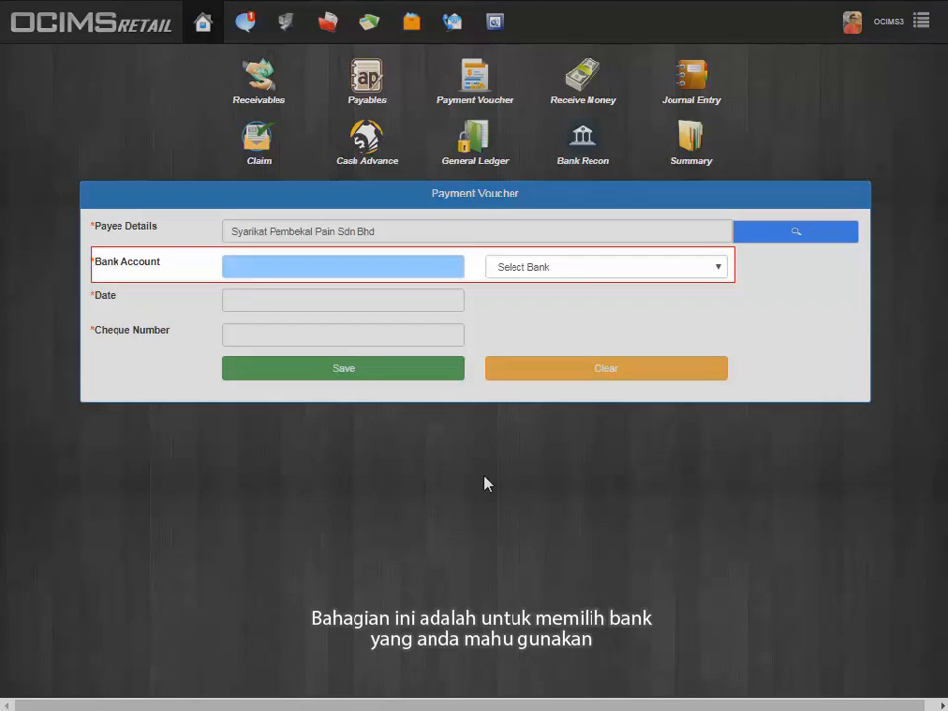
Set the voucher's bank to 1-2120 - Maybank and its date to 24/08/2017, enter the cheque number, and save it.
click(677, 277)
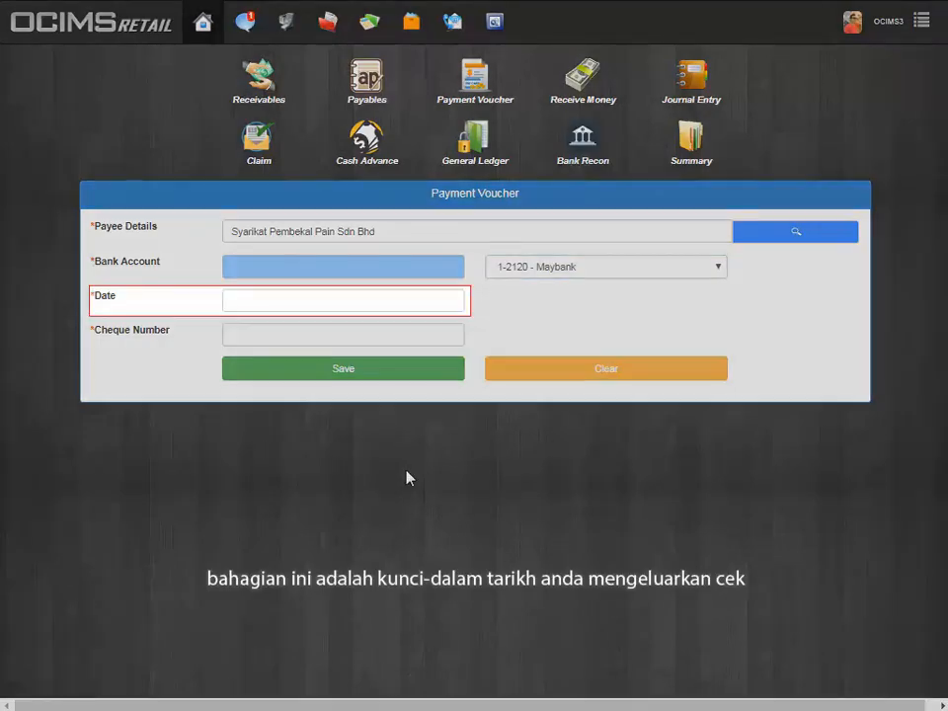
click(357, 302)
click(323, 230)
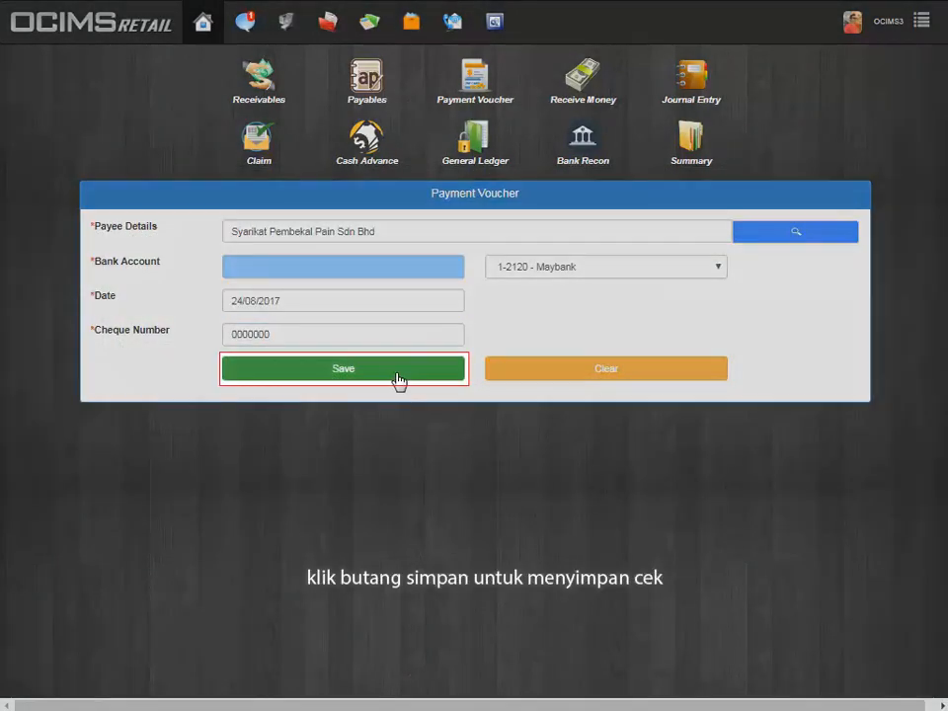
click(398, 380)
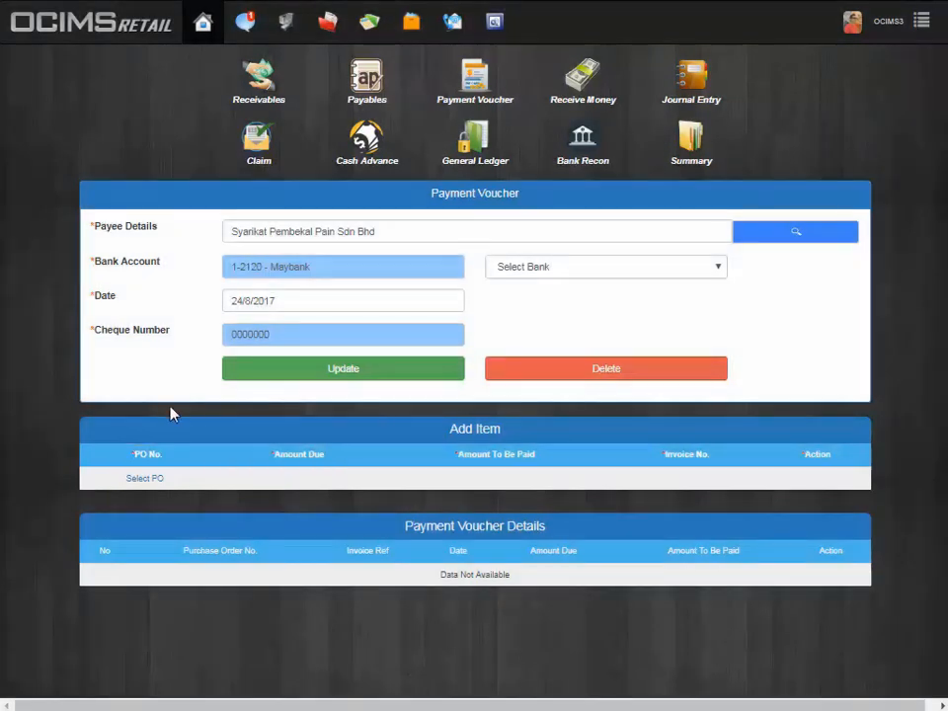
Add the job A01 purchase order with MYR 8,767.26 due, paying MYR 100 against invoice 1234, and submit the voucher for approval.
click(144, 480)
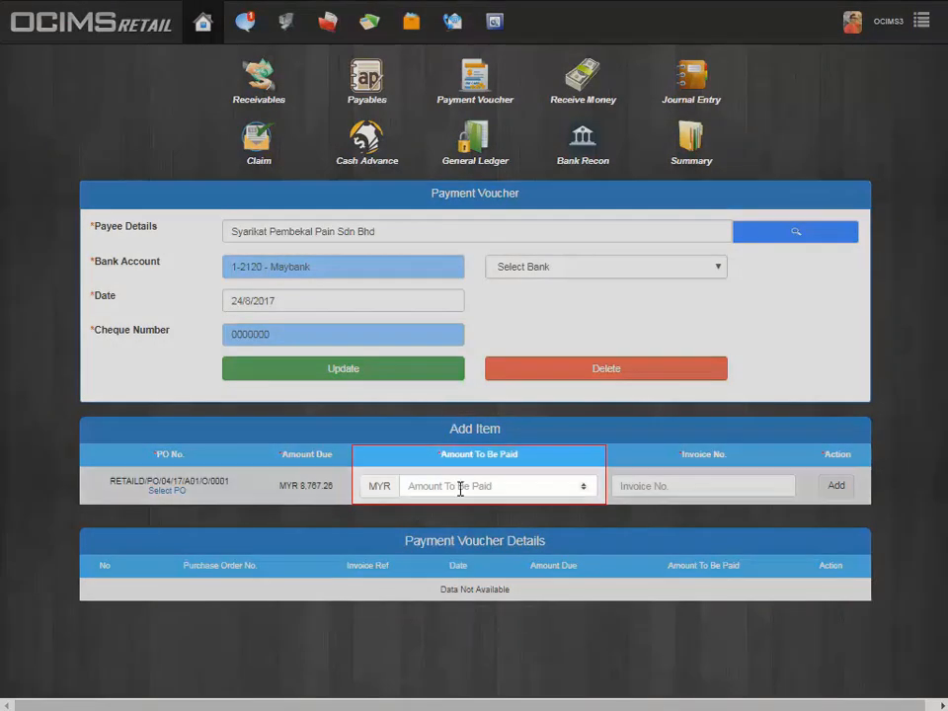
text(100)
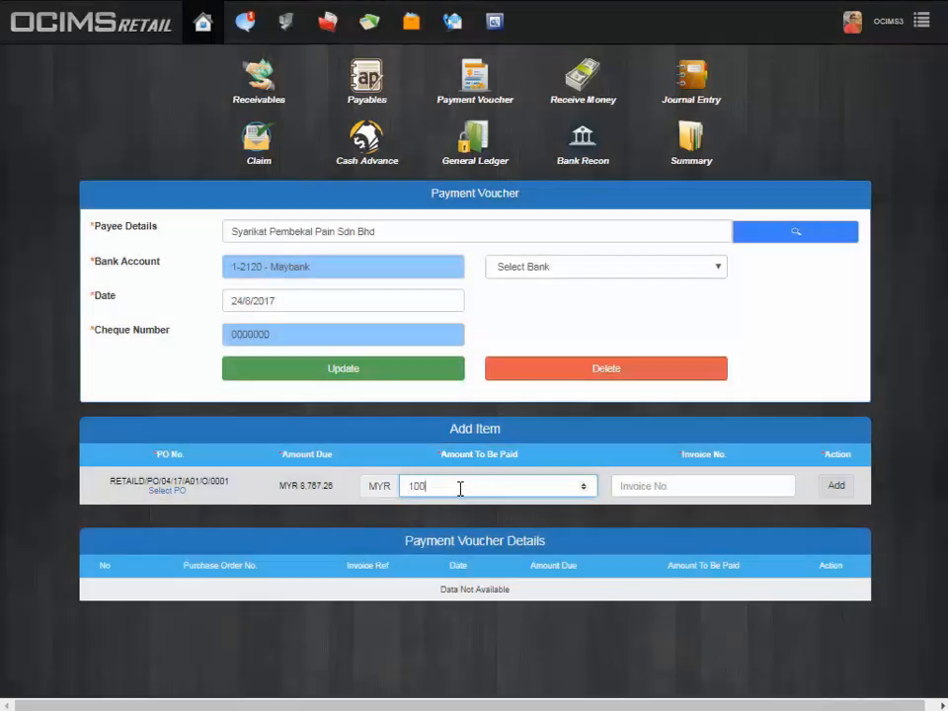
click(654, 485)
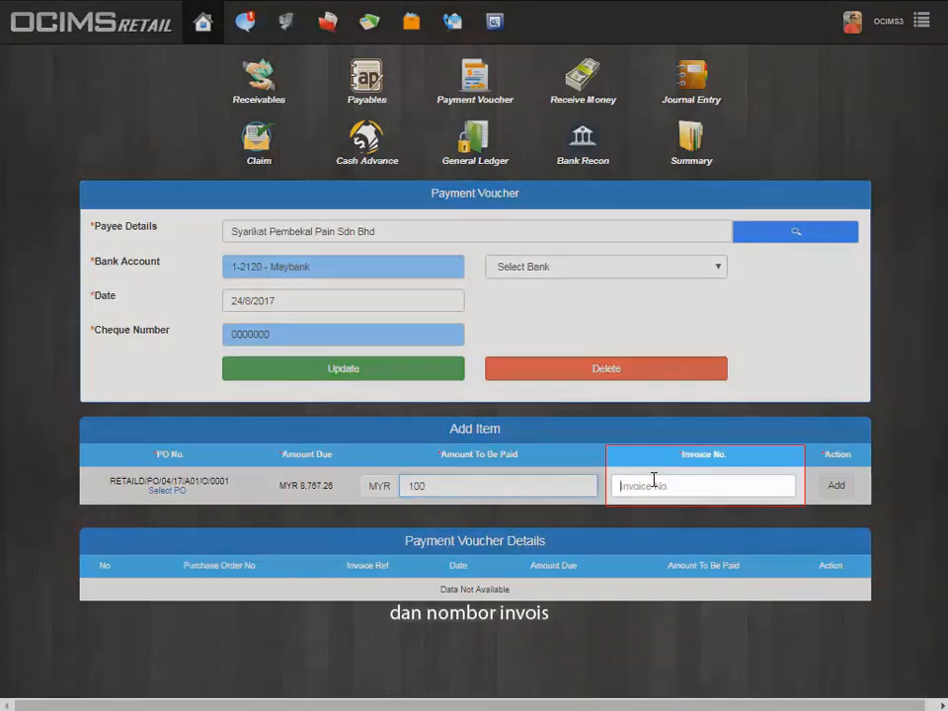
text(1234)
click(673, 512)
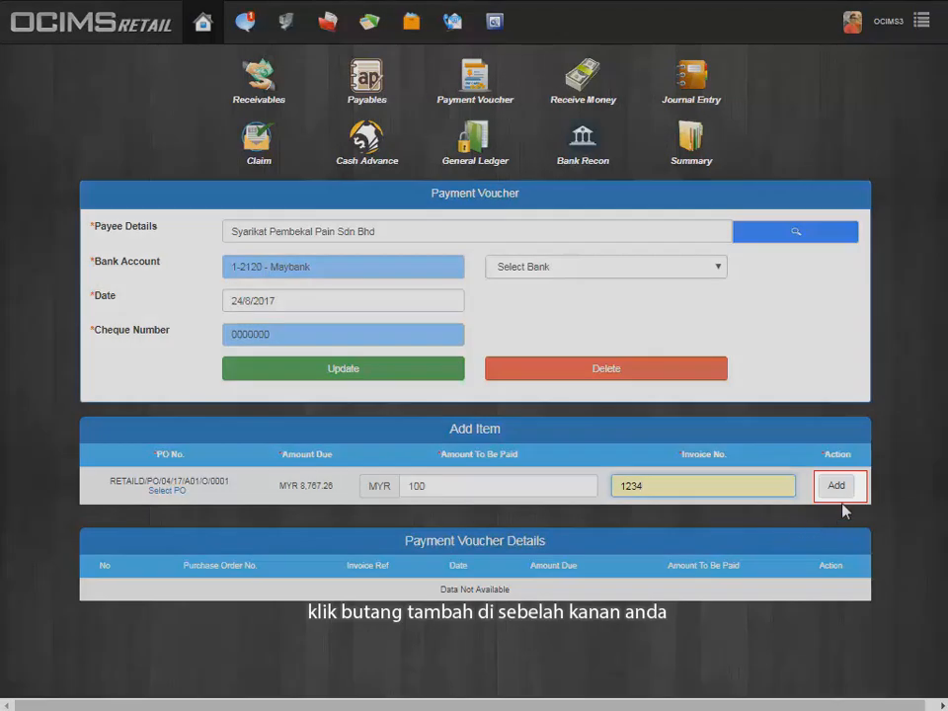
click(838, 486)
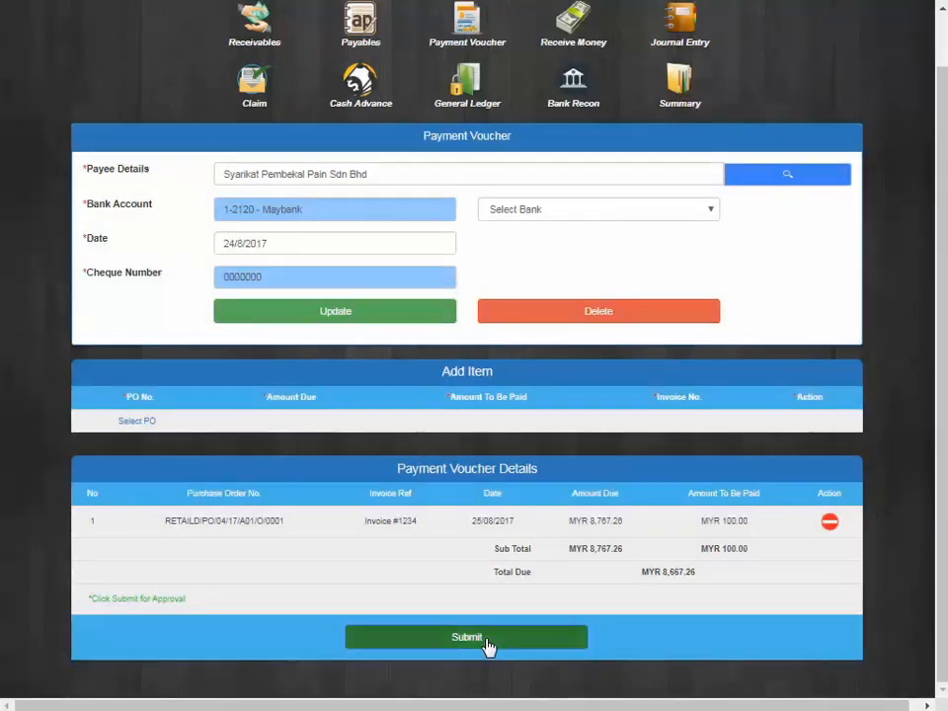
click(486, 644)
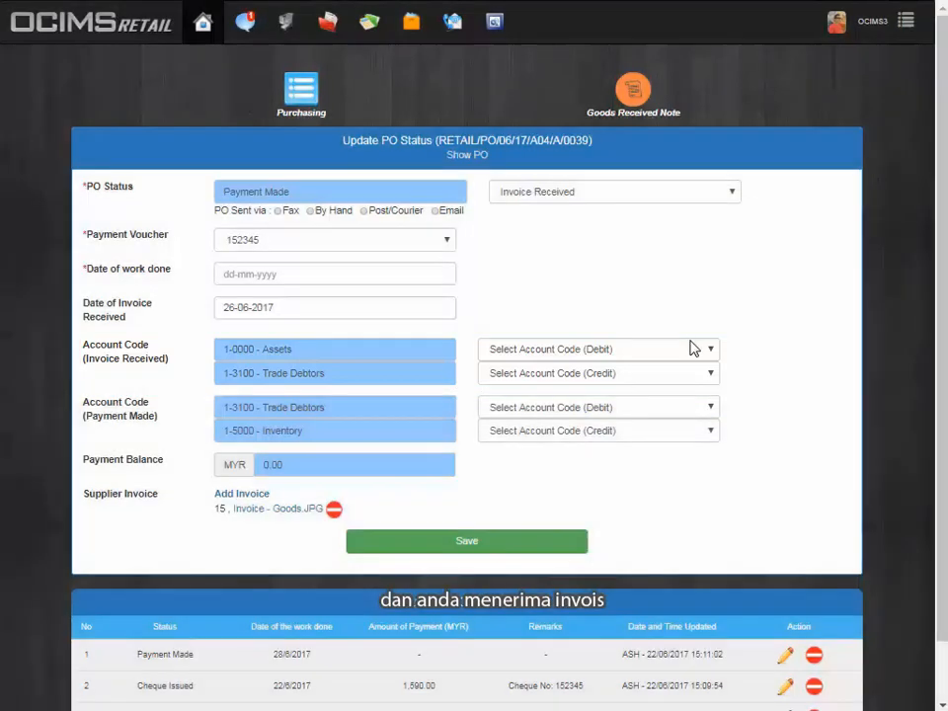
In the PO status update, set the Invoice Received account codes to debit 1-0000 - Assets and credit 2-2100 - Trade Creditors.
click(691, 347)
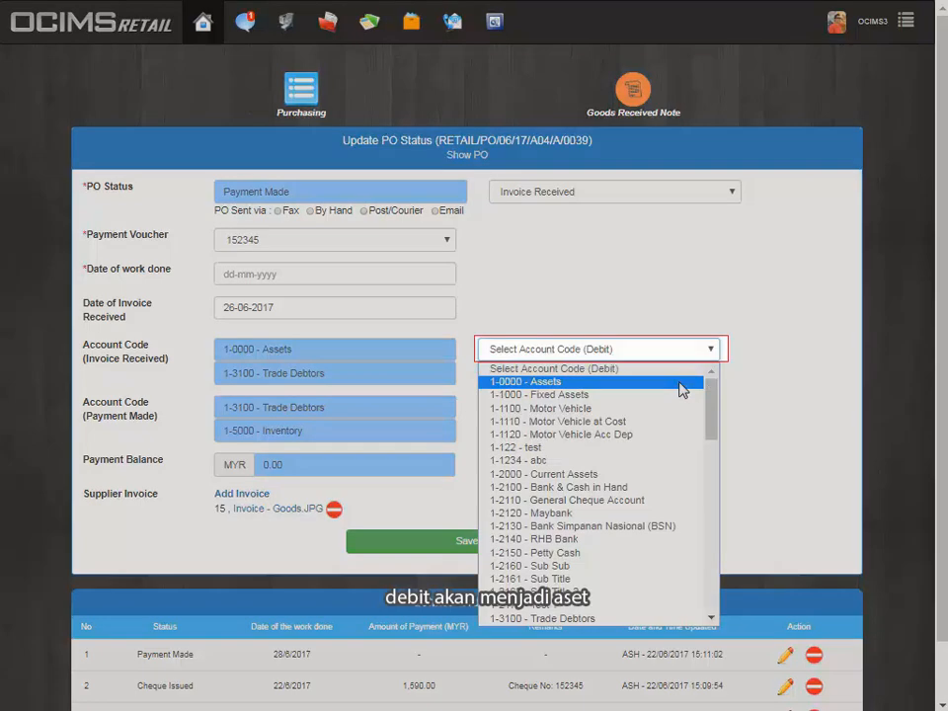
click(682, 387)
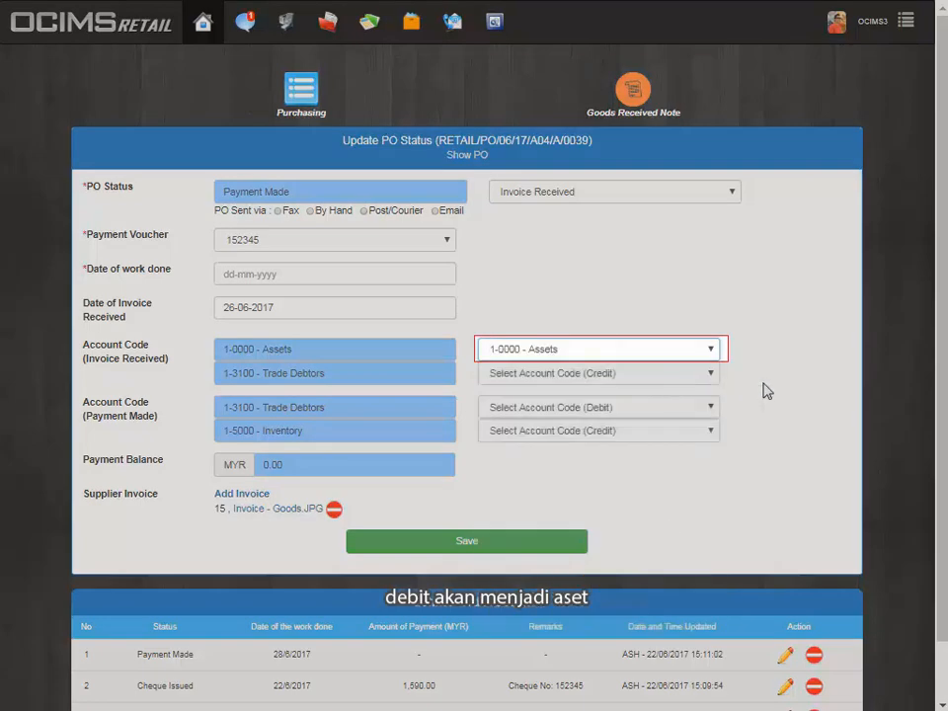
click(696, 378)
scroll(652, 445, down, 8)
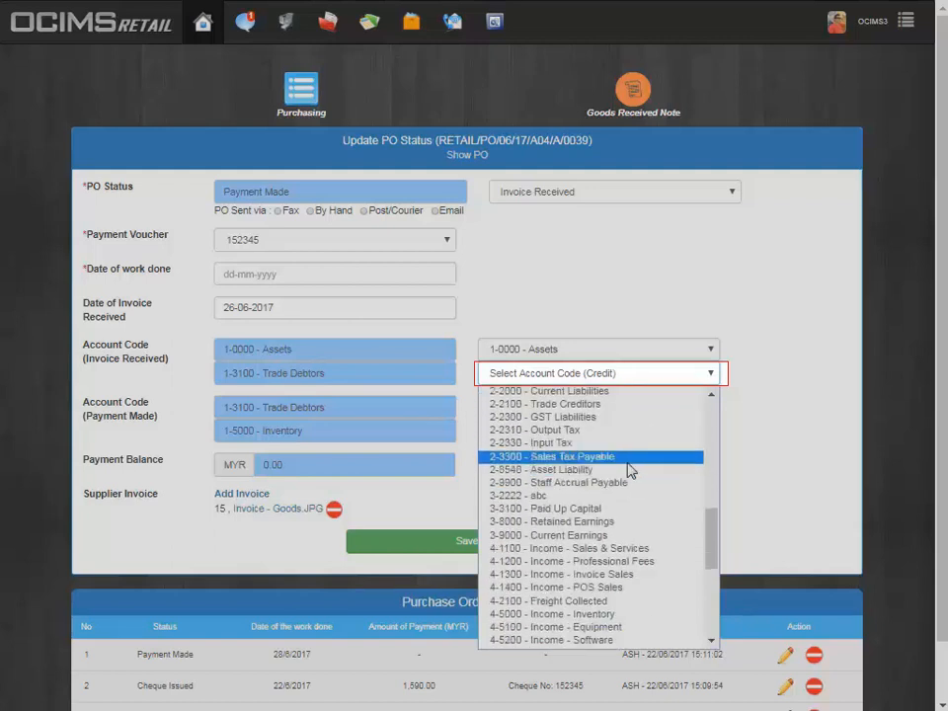
scroll(629, 471, up, 4)
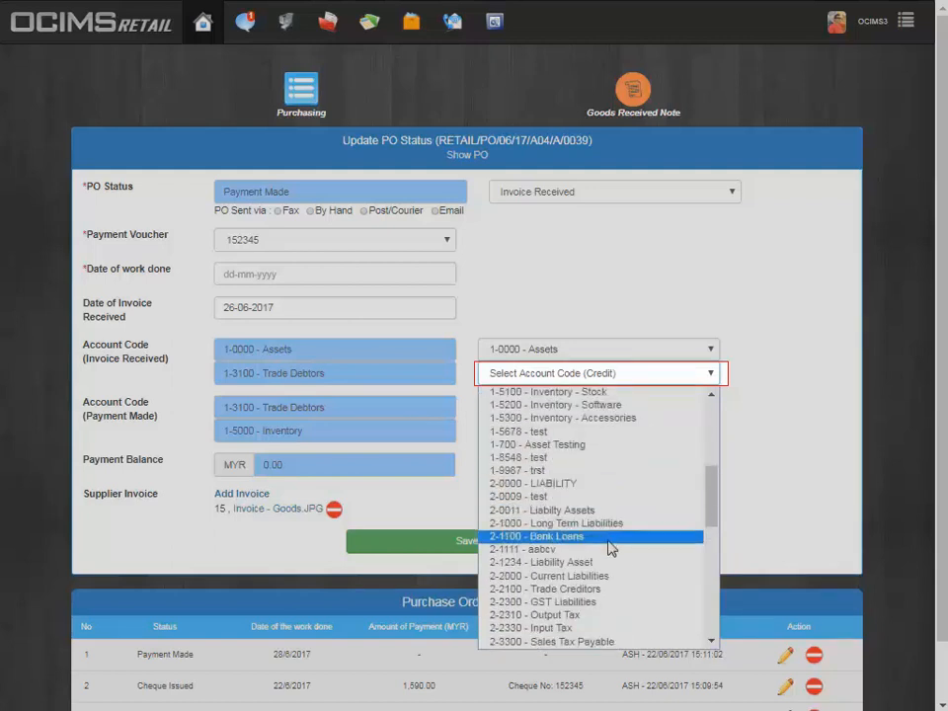
click(596, 588)
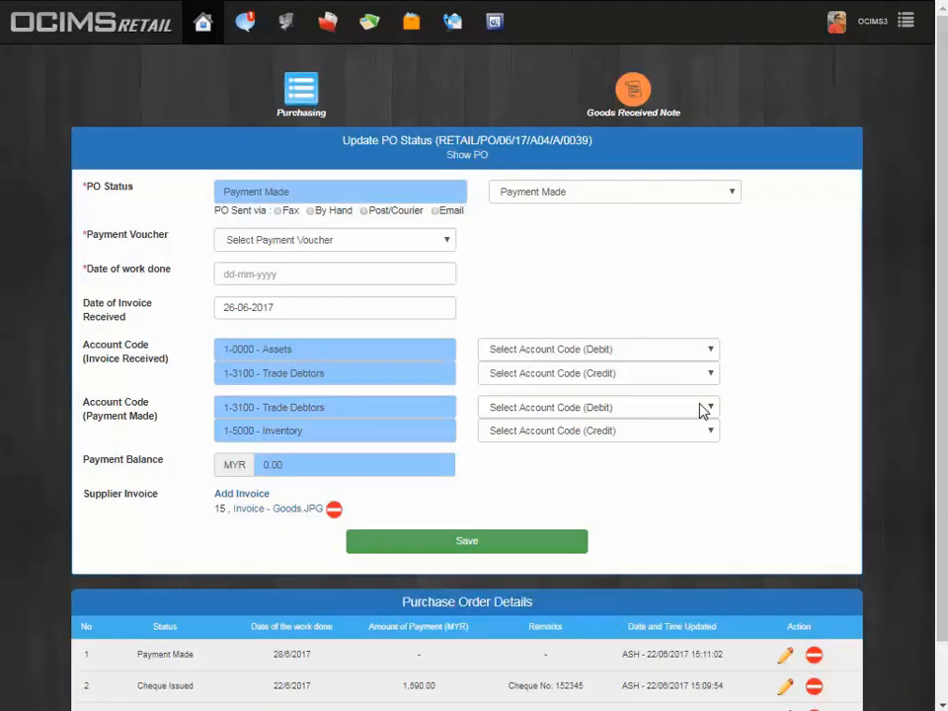
With PO status Payment Made, set the payment account codes to debit 2-2100 - Trade Creditors and credit 1-2100 - Bank & Cash in Hand.
click(704, 407)
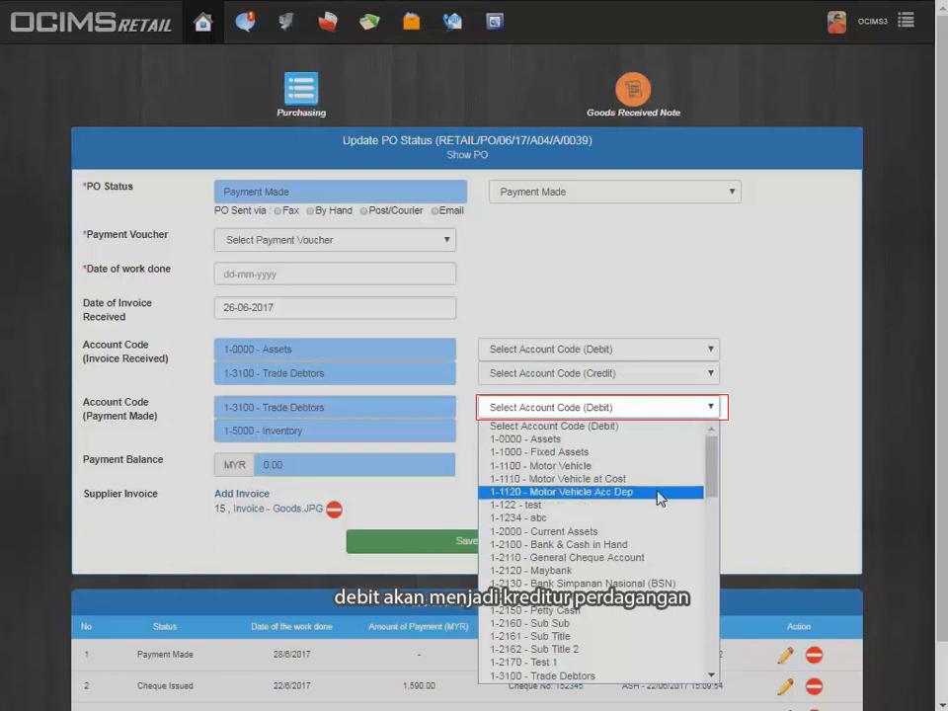
scroll(646, 528, down, 10)
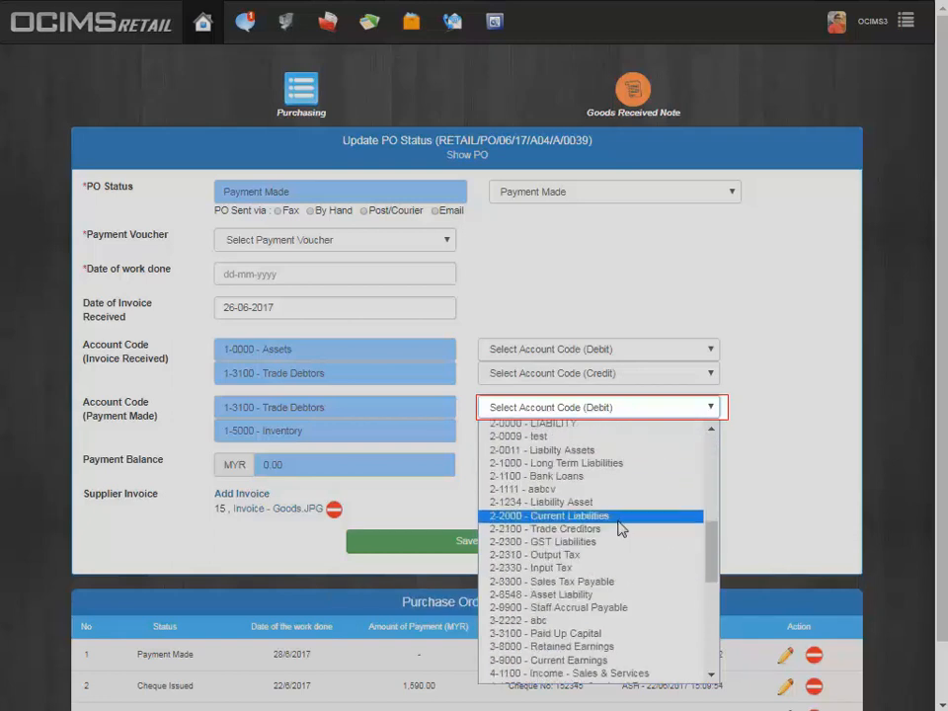
click(604, 529)
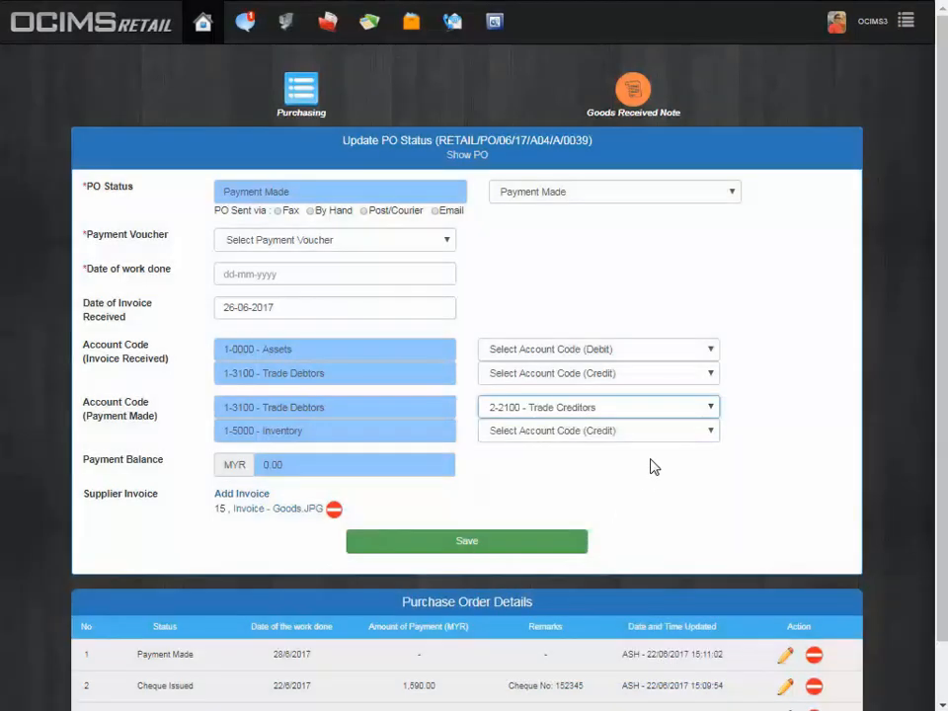
click(650, 433)
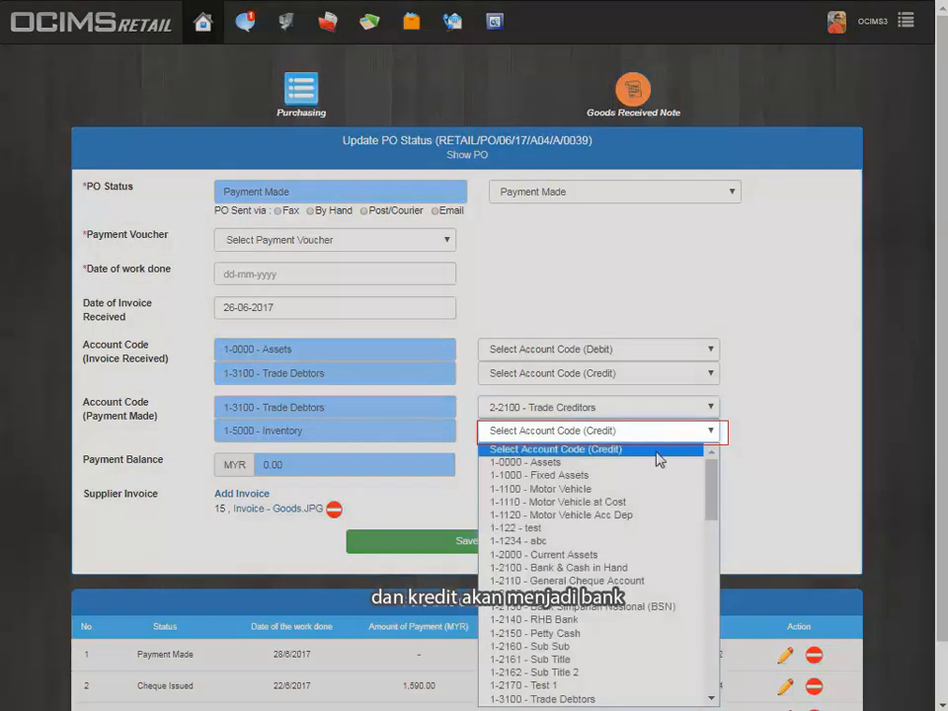
click(655, 567)
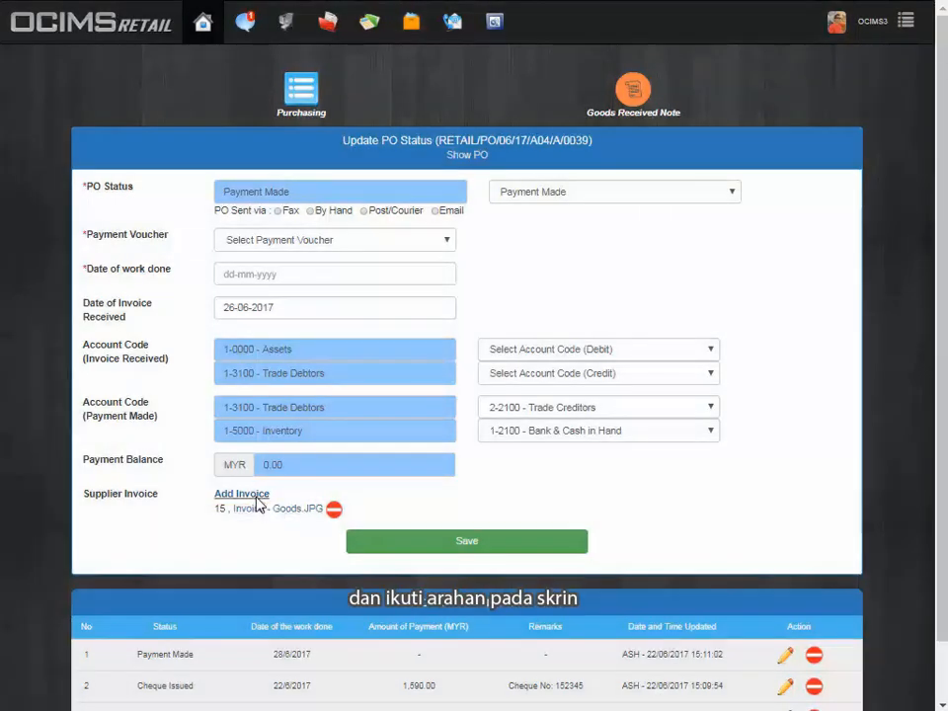
Open the supplier invoice attachment upload and close it without choosing a file.
click(255, 497)
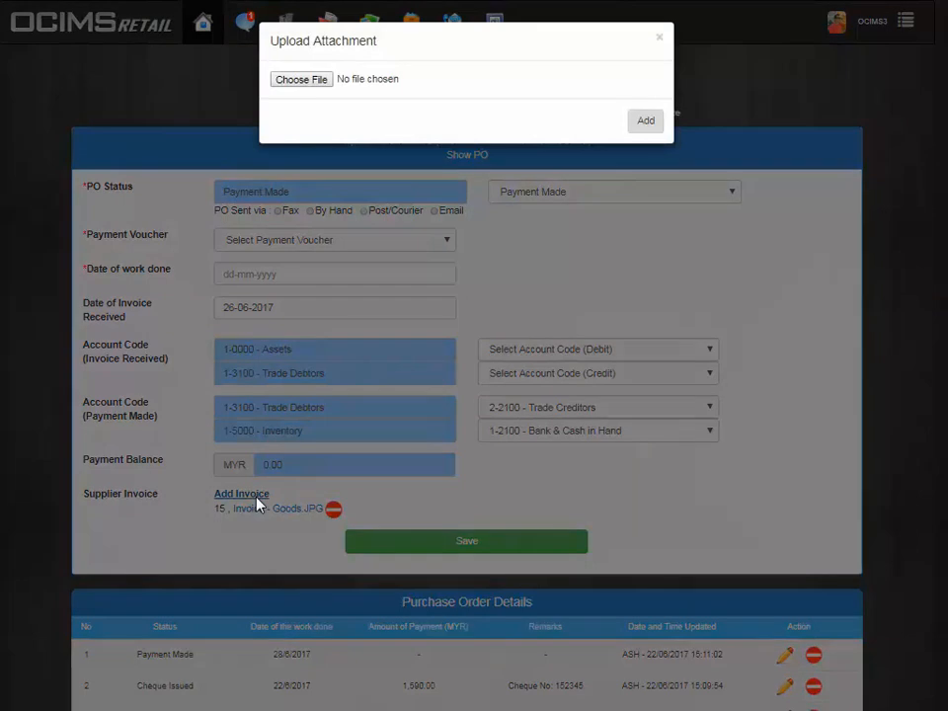
click(755, 505)
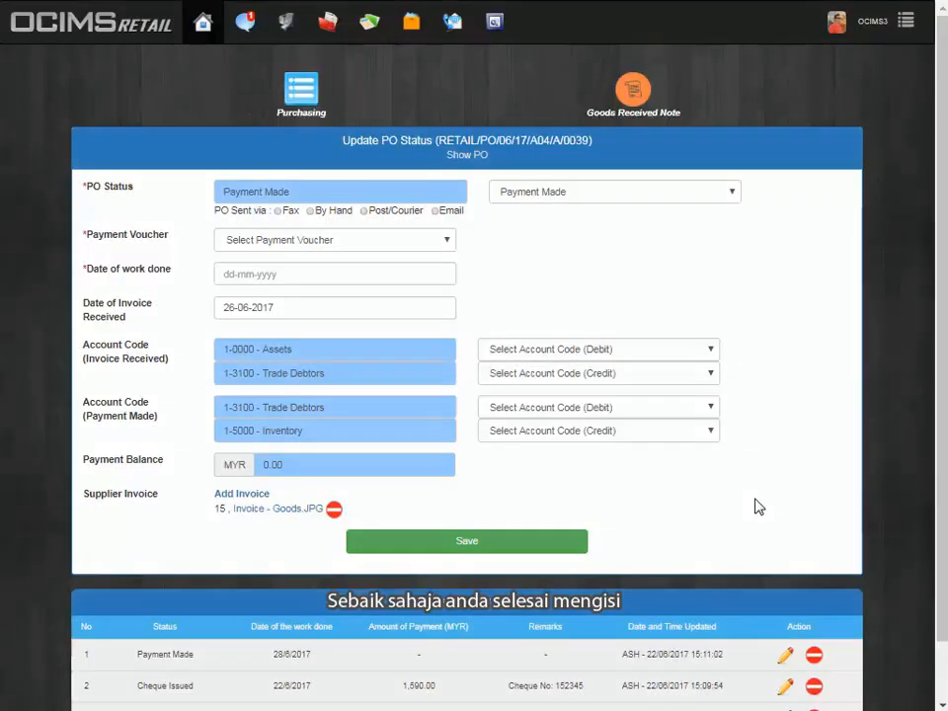